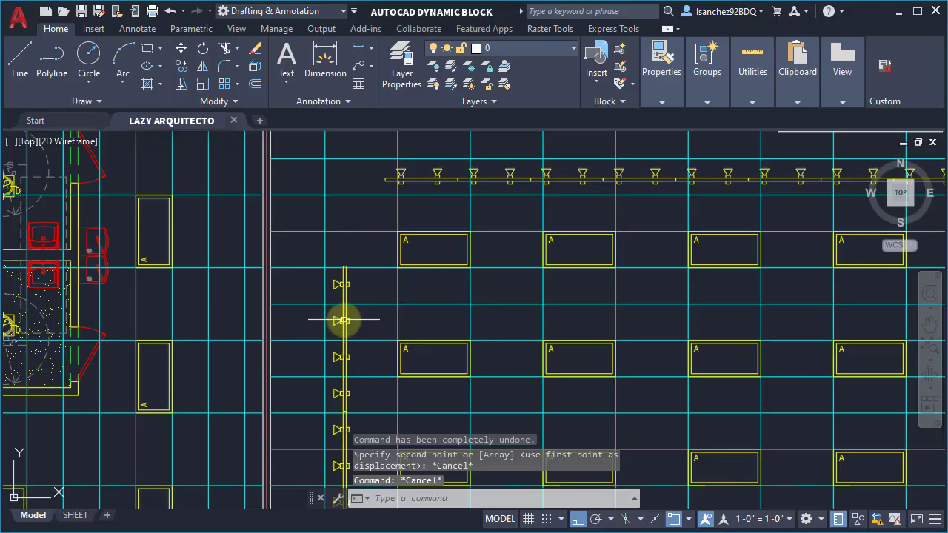
Copy the light fixture block to a new position further along the vertical track.
left_click(345, 320)
type("co")
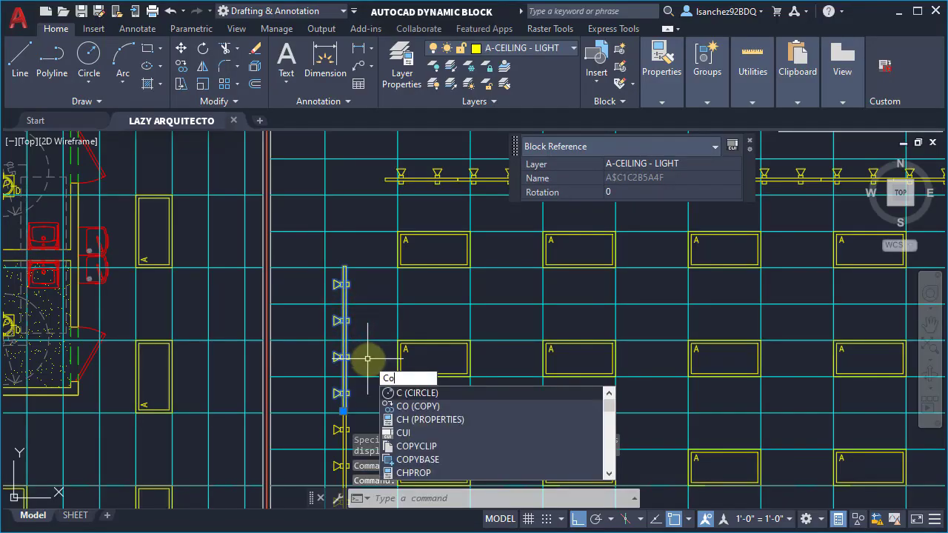
key("Return")
left_click(345, 410)
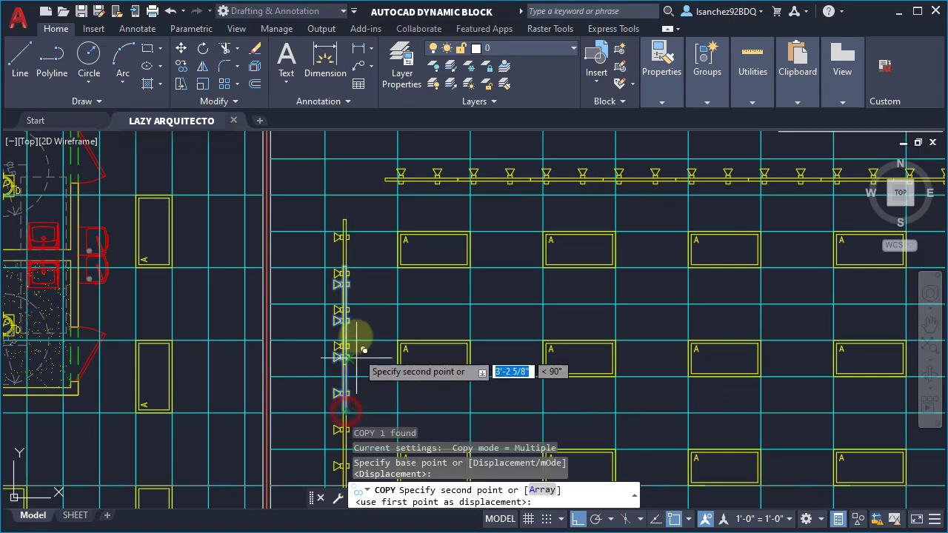
left_click(353, 255)
key("Escape")
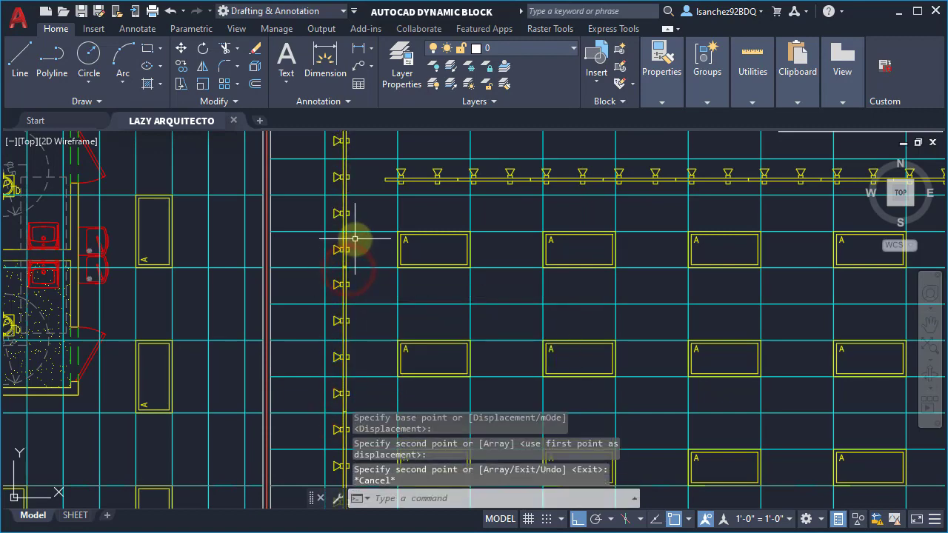
scroll(351, 249, "up", 2)
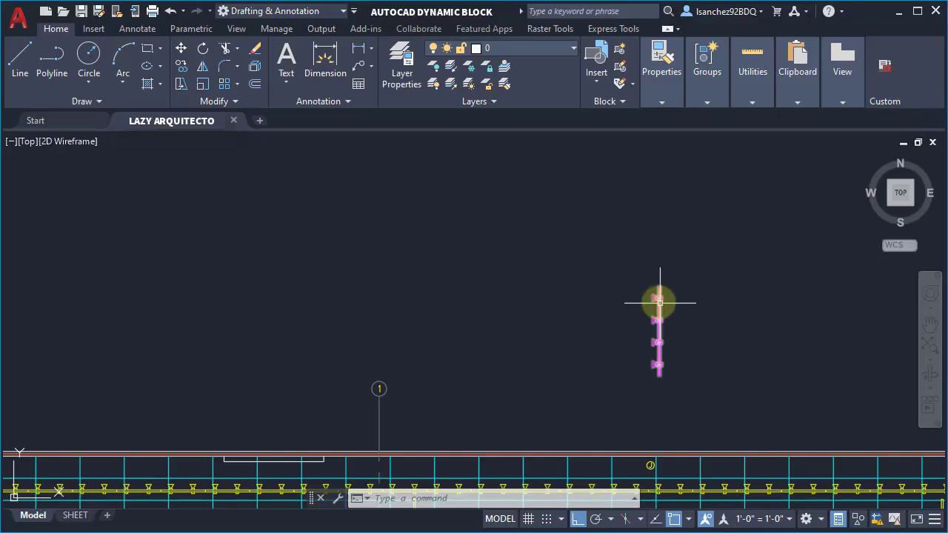
Open the light-track block in the Block Editor.
left_click(658, 301)
right_click(658, 302)
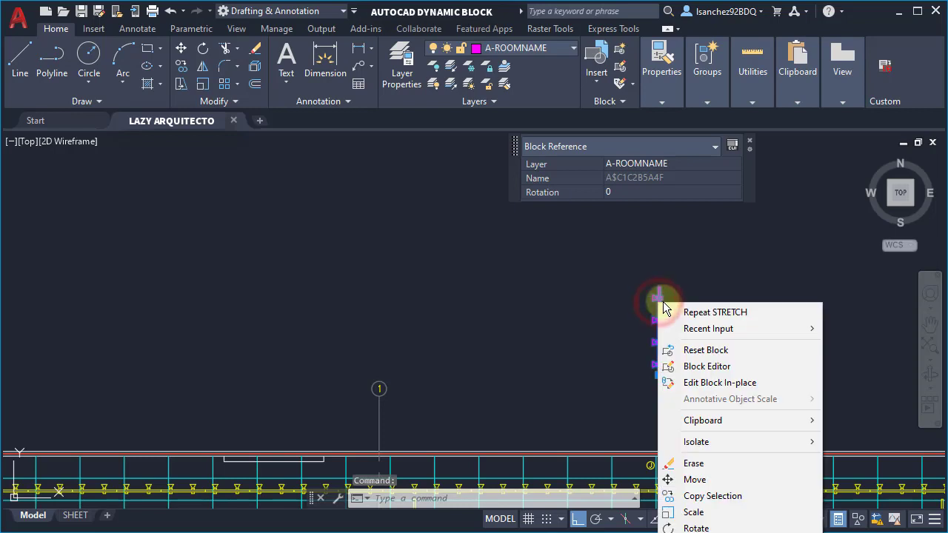
left_click(699, 374)
Rotate all the block's objects 90° about the track's end to lay it horizontal.
left_click(553, 176)
left_click(689, 468)
type("ro")
key("Return")
scroll(640, 449, "up", 2)
middle_click_drag(640, 449, 547, 358)
left_click(525, 402)
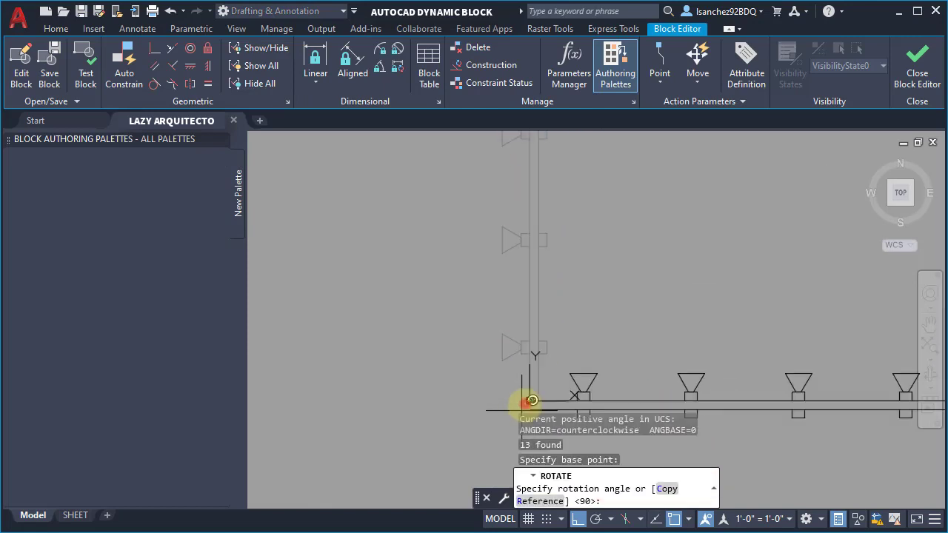
left_click(514, 434)
Erase the extra fixtures, leaving a single light on the track.
middle_click_drag(603, 423, 467, 408)
left_click(514, 349)
left_click(822, 427)
key("Delete")
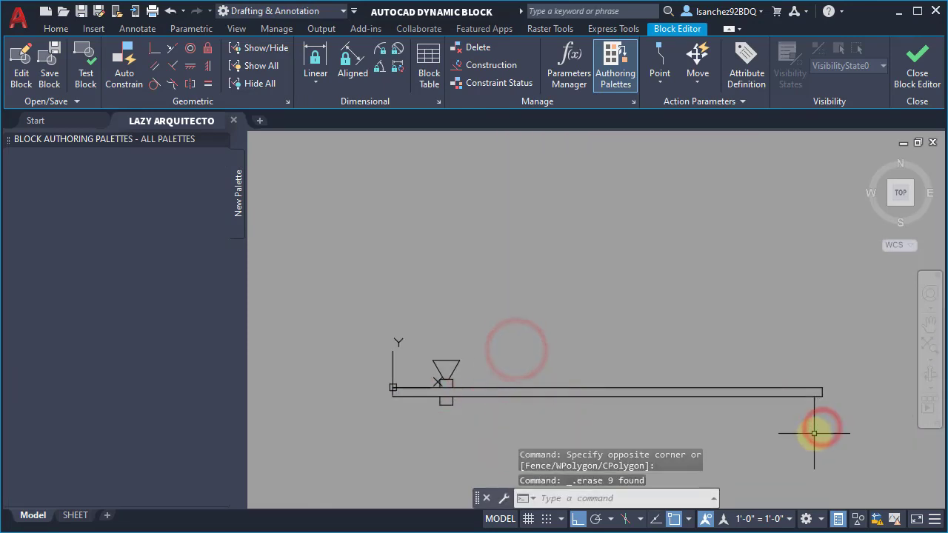
Stretch the track's right end to 28 from the block's origin point.
type("s")
key("Return")
left_click(837, 420)
left_click(803, 358)
left_click(821, 397)
right_click(528, 414, "shift")
left_click(539, 80)
left_click(394, 390)
type("28")
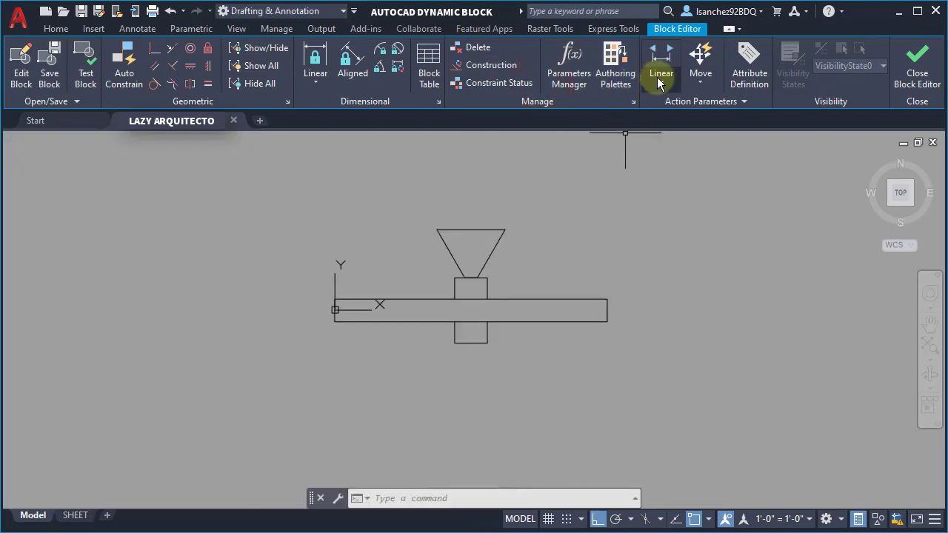
left_click(661, 81)
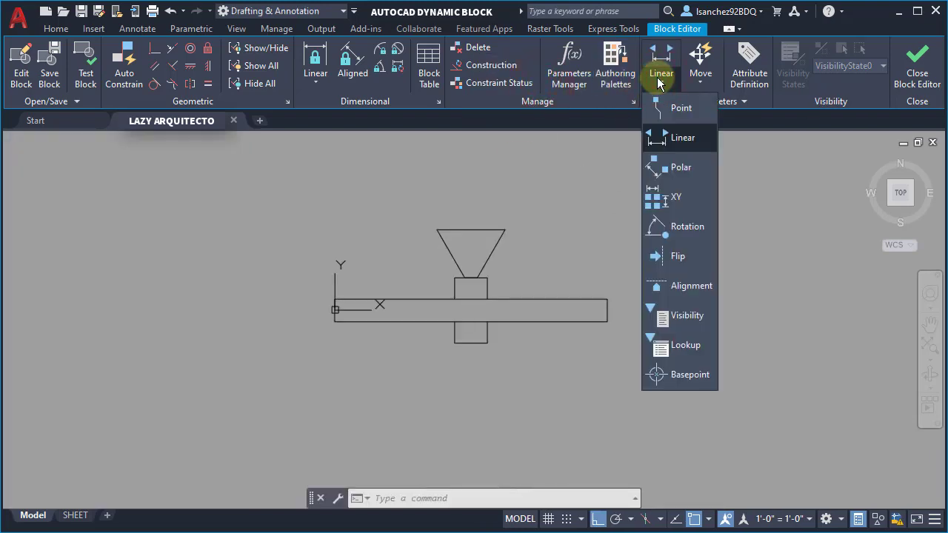
Add linear parameter Distance1 across the bar's full length with a single grip.
left_click(676, 137)
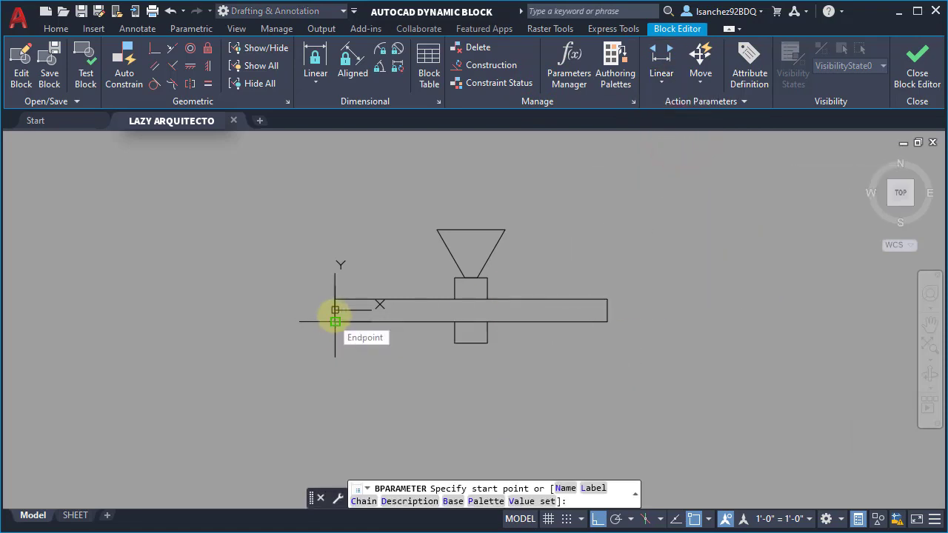
left_click(335, 309)
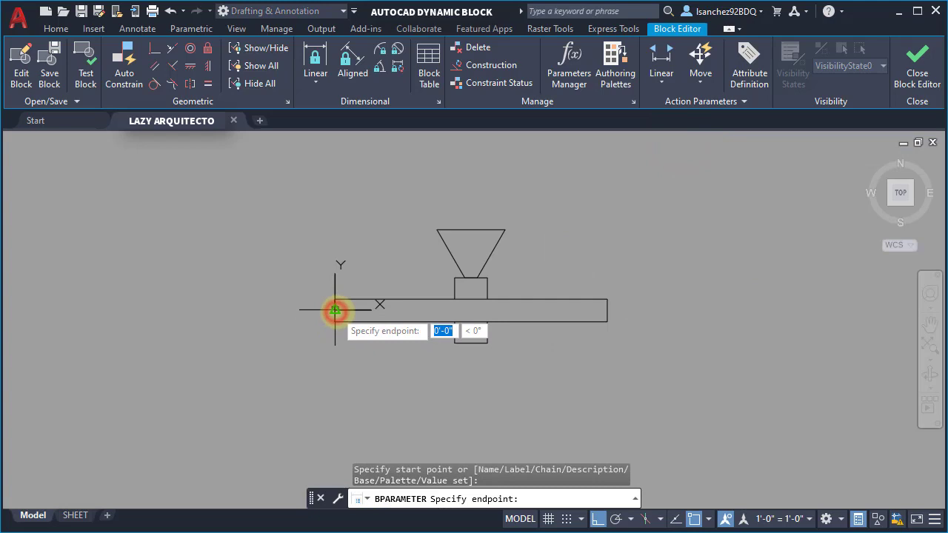
left_click(608, 310)
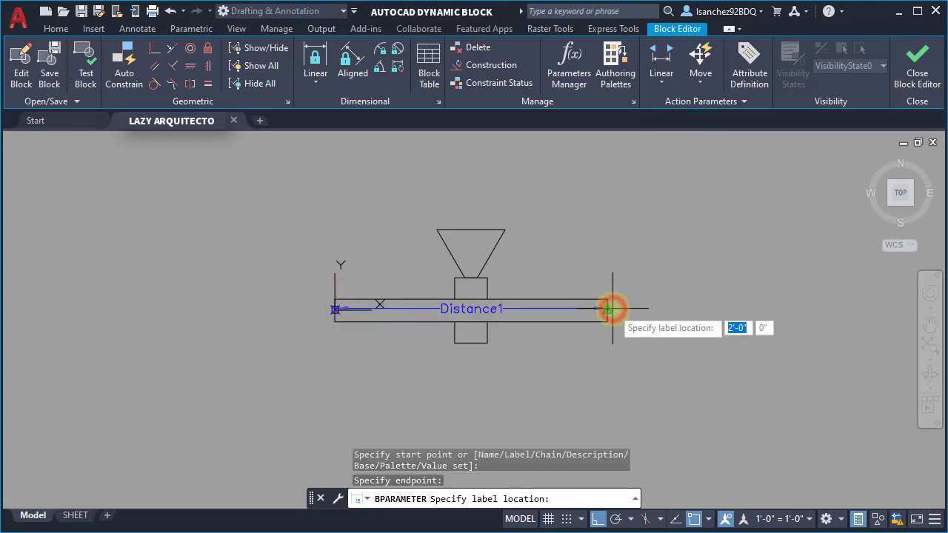
left_click(554, 401)
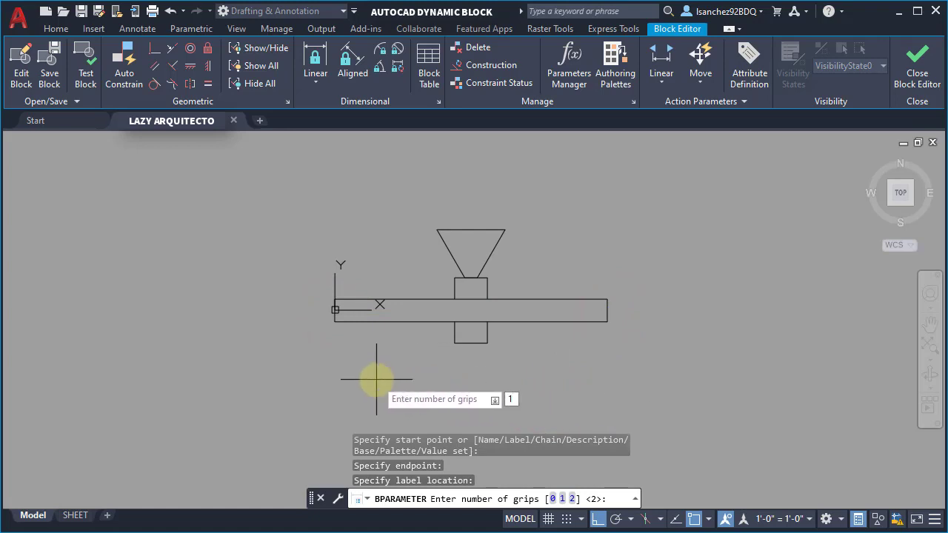
type("1")
key("Return")
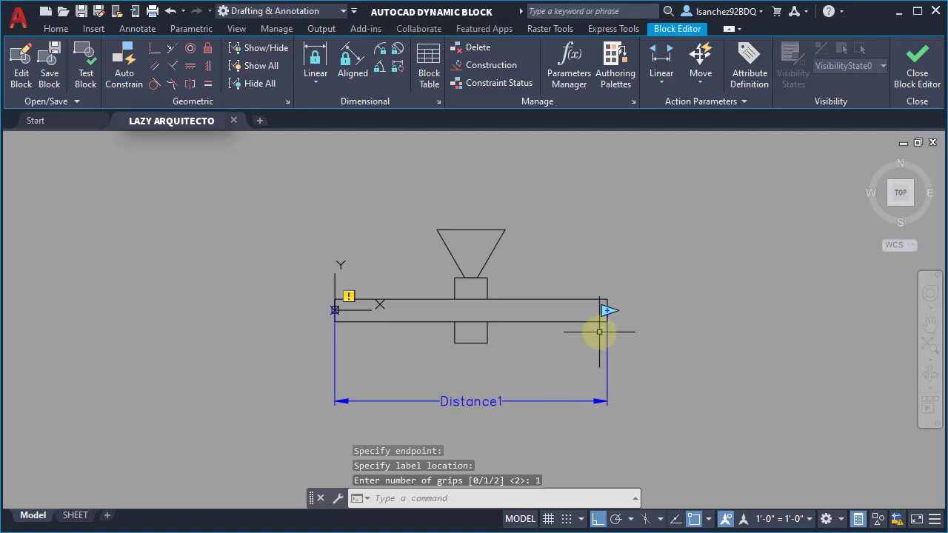
left_click(428, 216)
left_click(544, 371)
Copy the funnel fixture 24 units to the right.
type("co")
key("Return")
left_click(507, 187)
type("24")
key("Return")
key("Escape")
Trim the copy's stem and move the outline ends to meet the stem line.
type("tr")
key("Return")
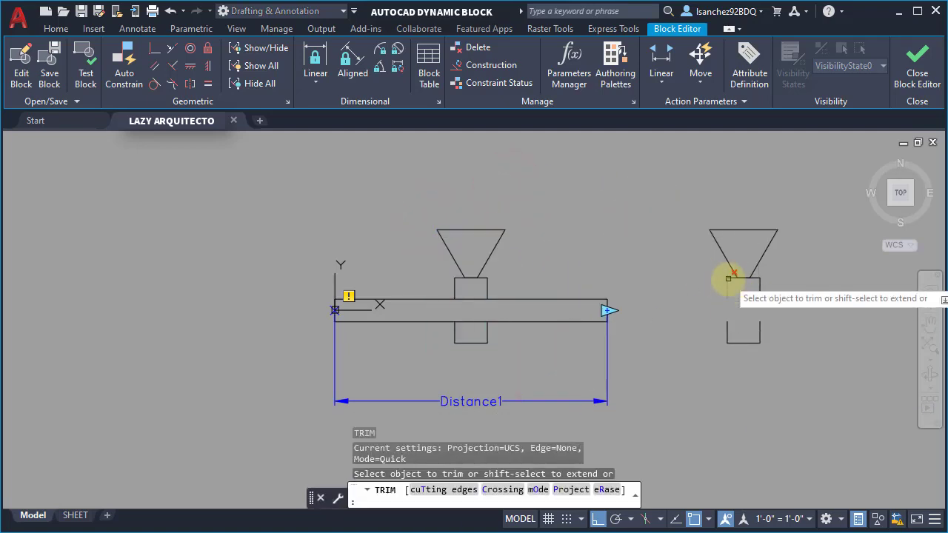
scroll(741, 271, "up", 2)
left_click(746, 276)
key("Escape")
type("j")
key("Return")
left_click(748, 304)
key("Return")
left_click(771, 362)
left_click(769, 345)
left_click(769, 314)
left_click(717, 349)
left_click(717, 316)
key("Escape")
Join the copied fixture's lines into one closed polyline.
left_click(674, 188)
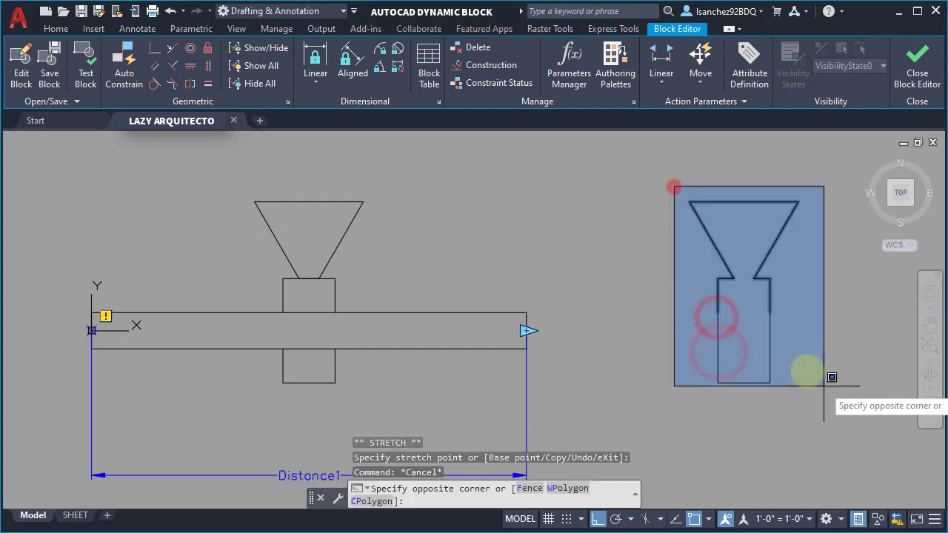
left_click(832, 378)
type("j")
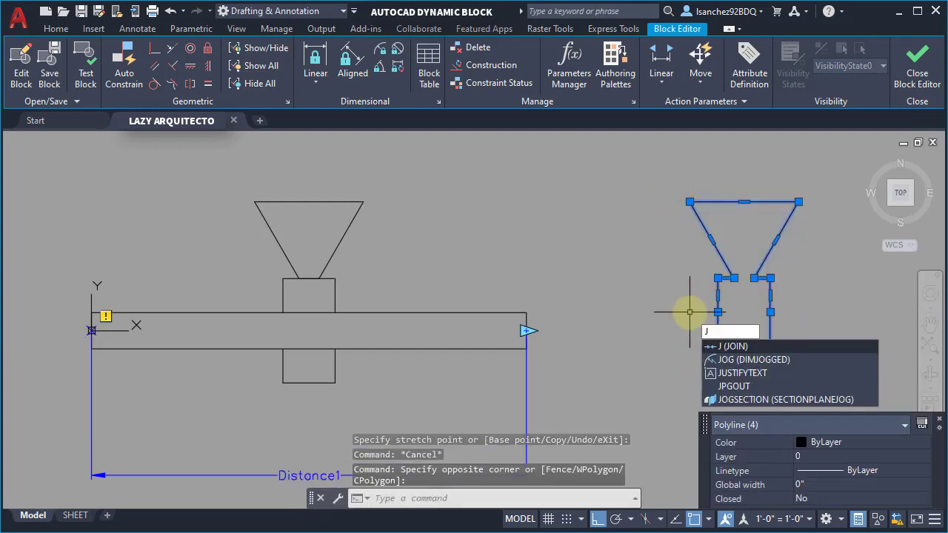
key("Return")
left_click(718, 319)
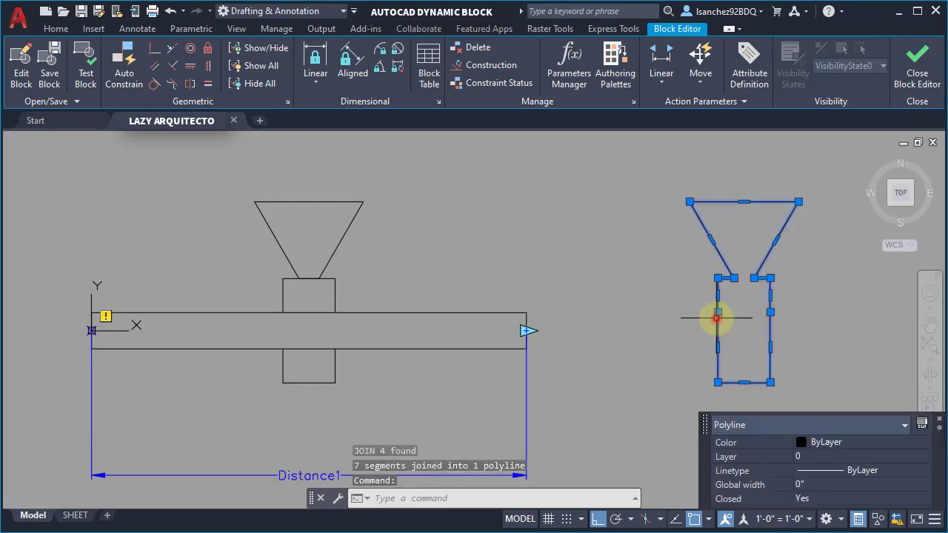
key("Escape")
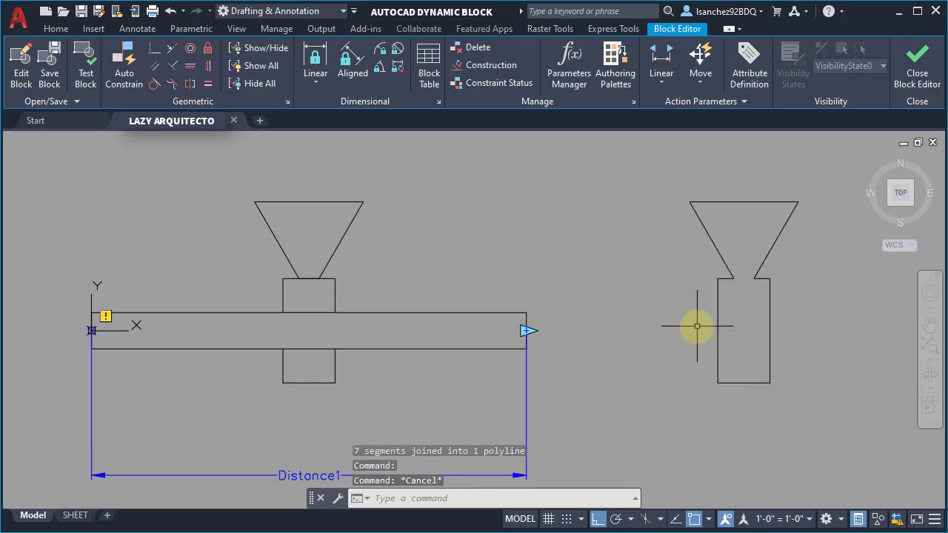
Copy the track bar 24 units to the right.
left_click(472, 313)
type("co")
key("Return")
left_click(425, 264)
type("24")
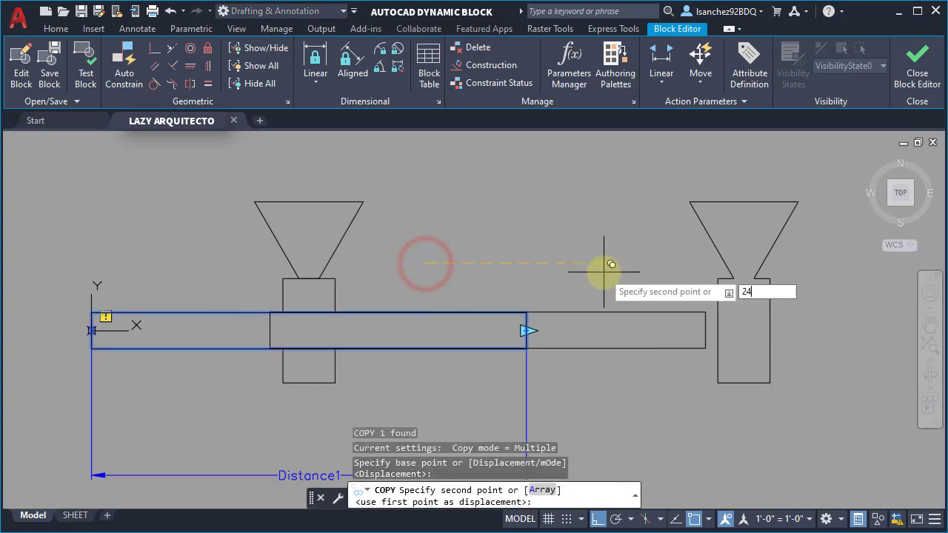
key("Return")
key("Escape")
scroll(603, 388, "down", 3)
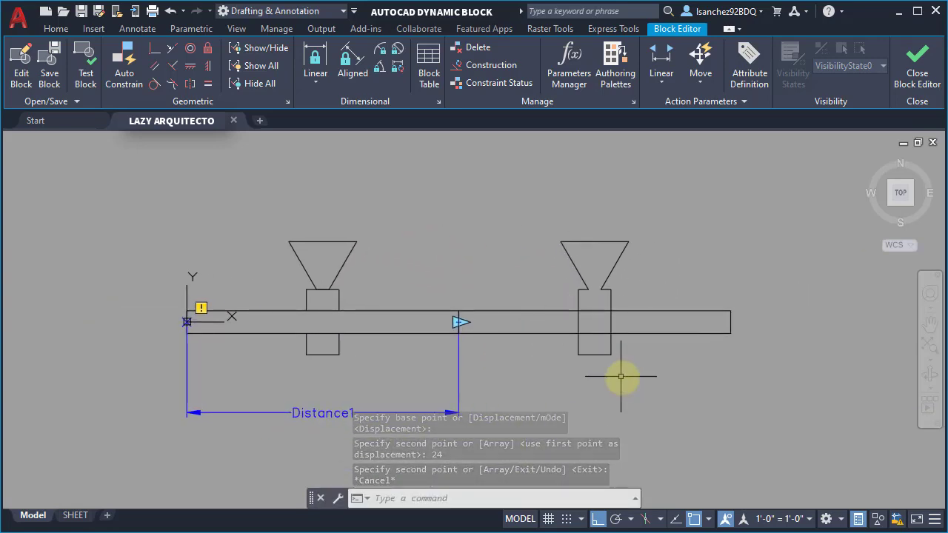
scroll(620, 378, "down", 2)
type("WIP")
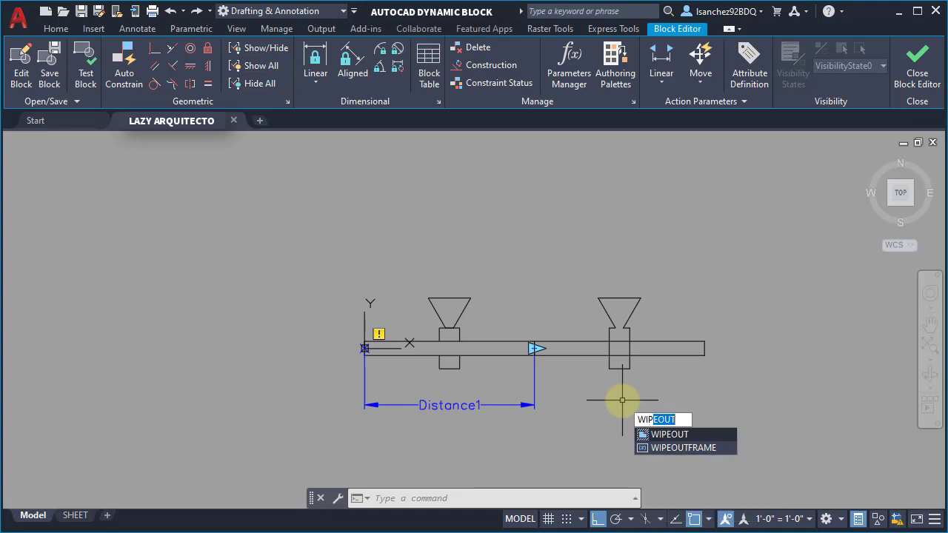
Turn the copied fixture's outline into a wipeout, erasing the original polyline.
key("Return")
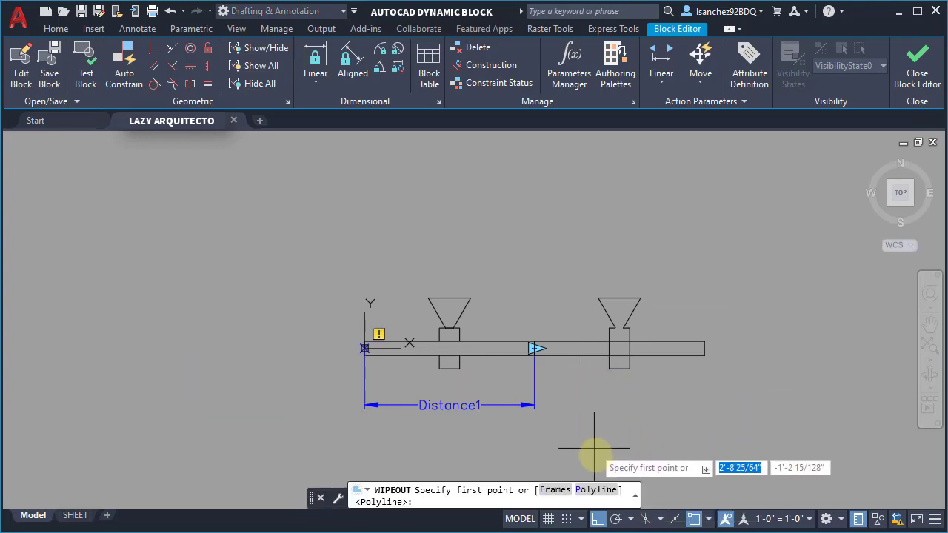
left_click(599, 500)
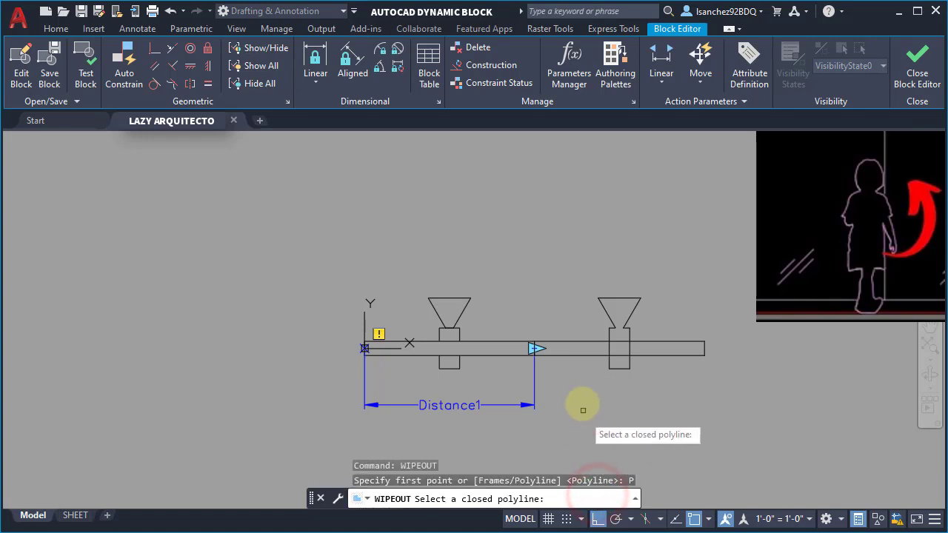
left_click(609, 314)
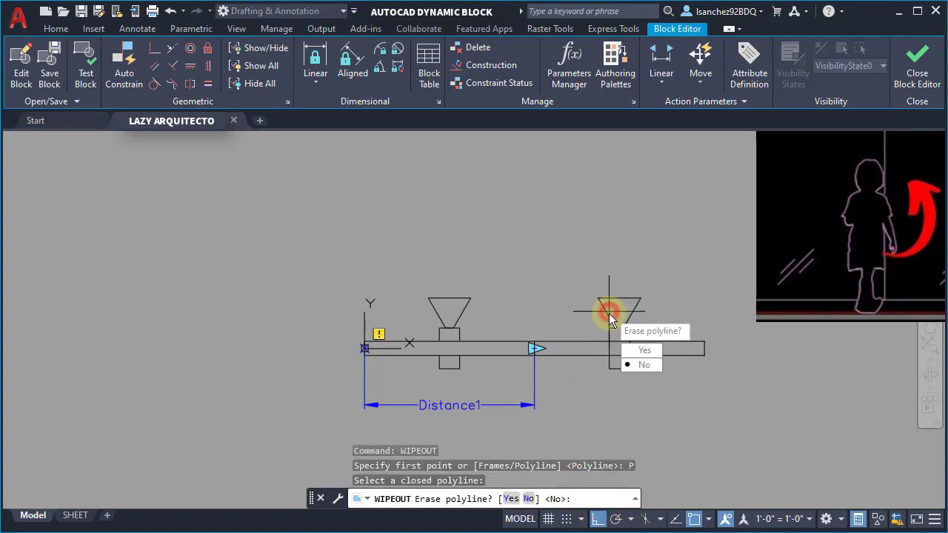
left_click(630, 352)
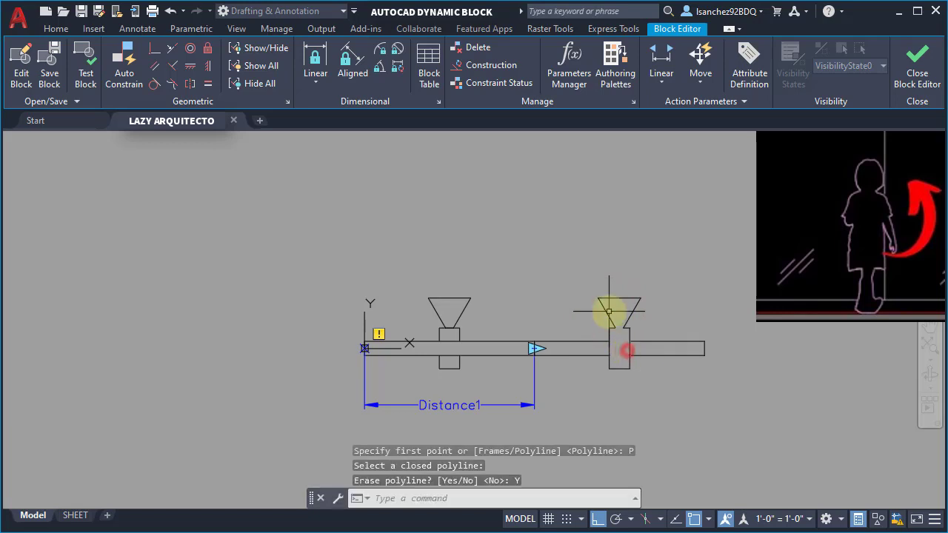
Turn the copied bar into a wipeout, erasing its original polyline.
key("Return")
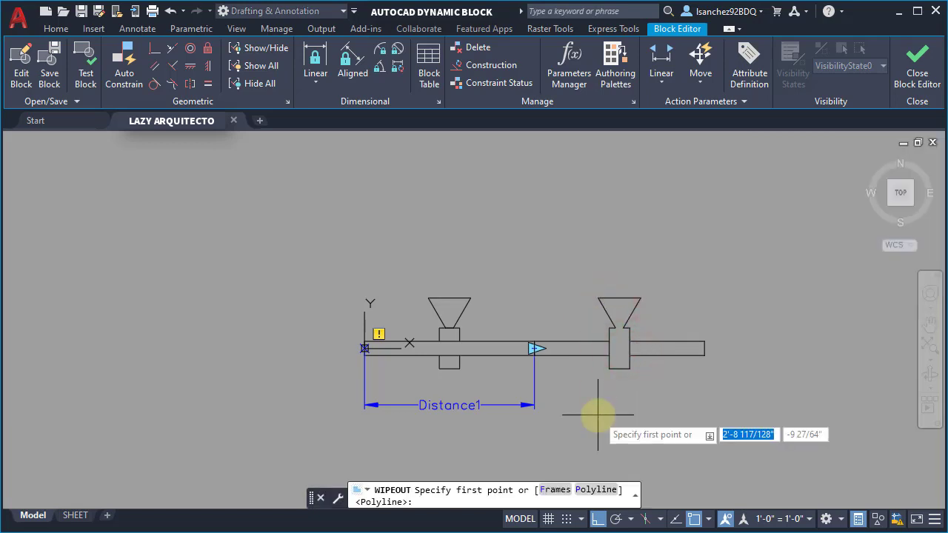
left_click(600, 490)
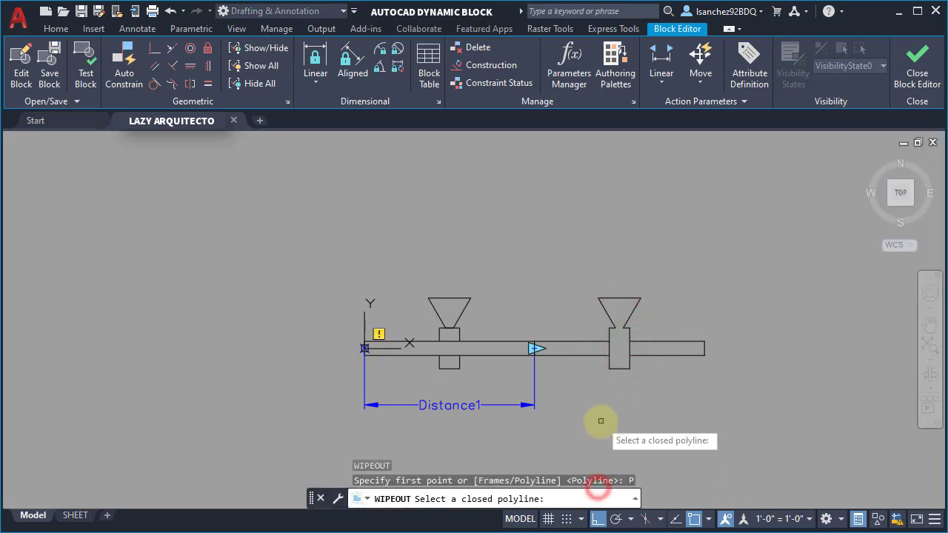
left_click(598, 339)
left_click(618, 380)
left_click(188, 226)
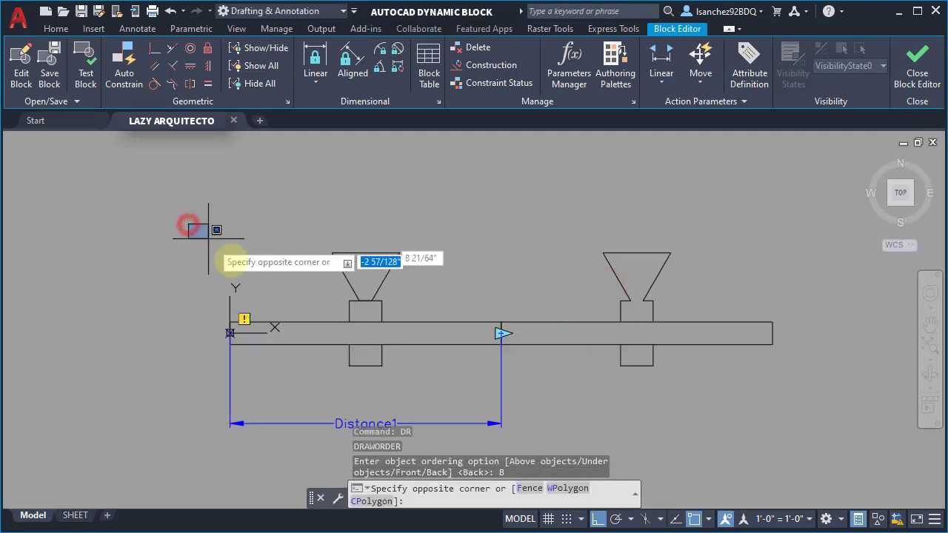
Move the first fixture, bar and Distance1 parameter 24 units to the right.
left_click(553, 446)
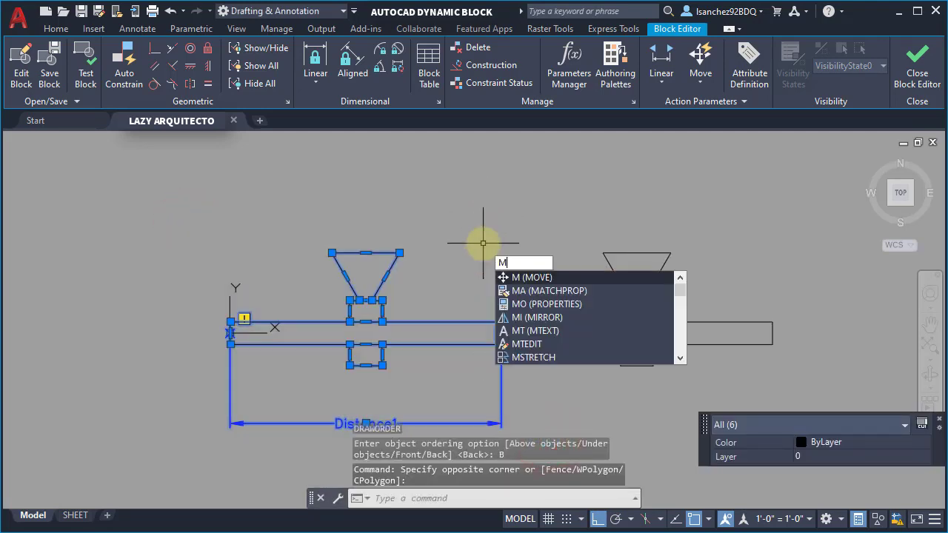
key("Return")
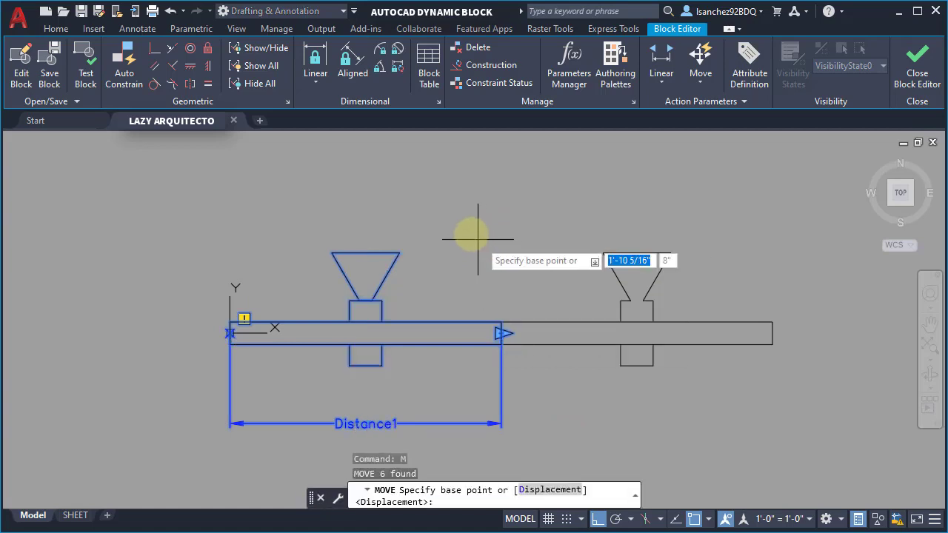
left_click(463, 224)
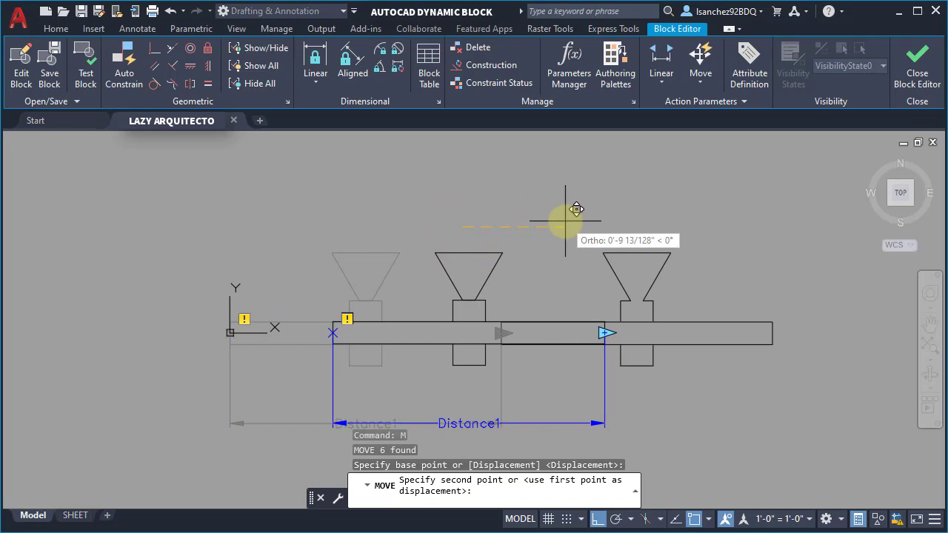
type("24")
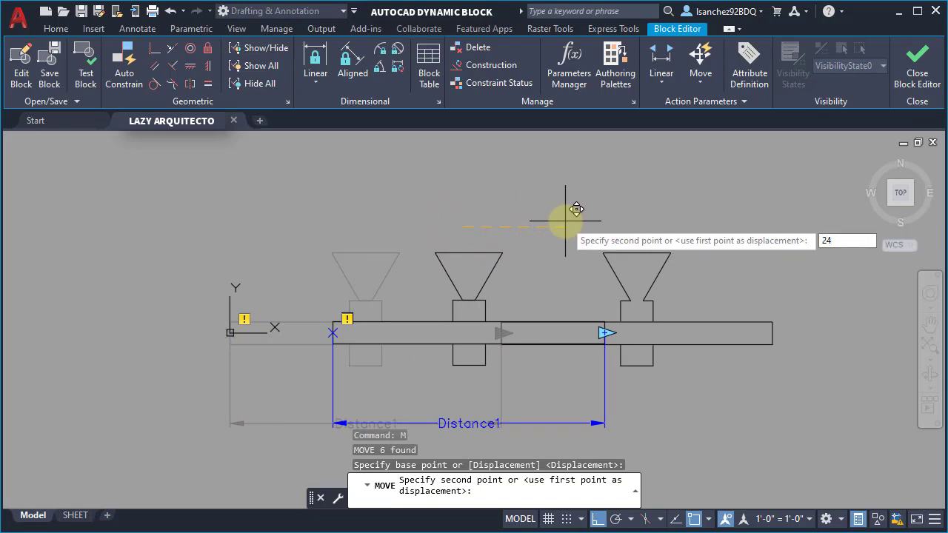
key("Return")
Move all eight block objects 24 units left back to the block origin.
left_click(459, 212)
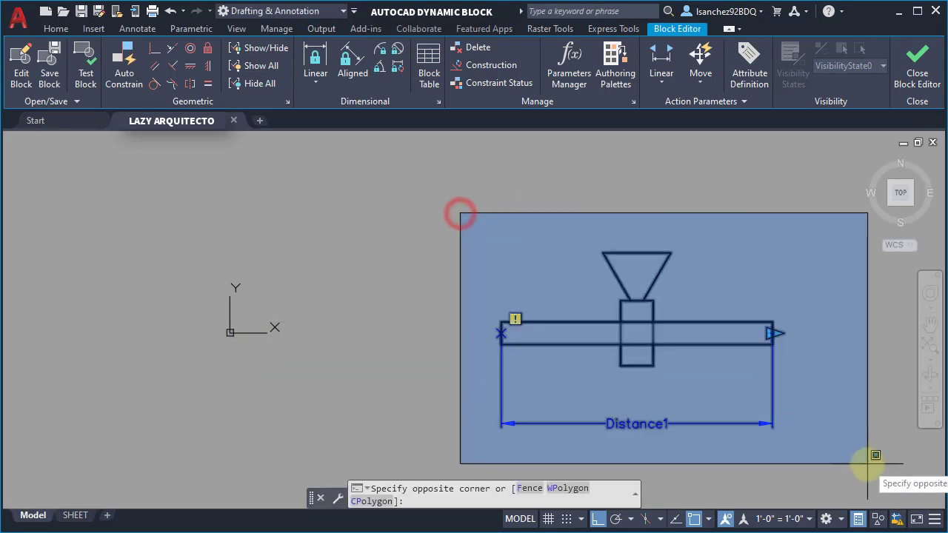
left_click(870, 463)
type("m")
key("Return")
left_click(472, 234)
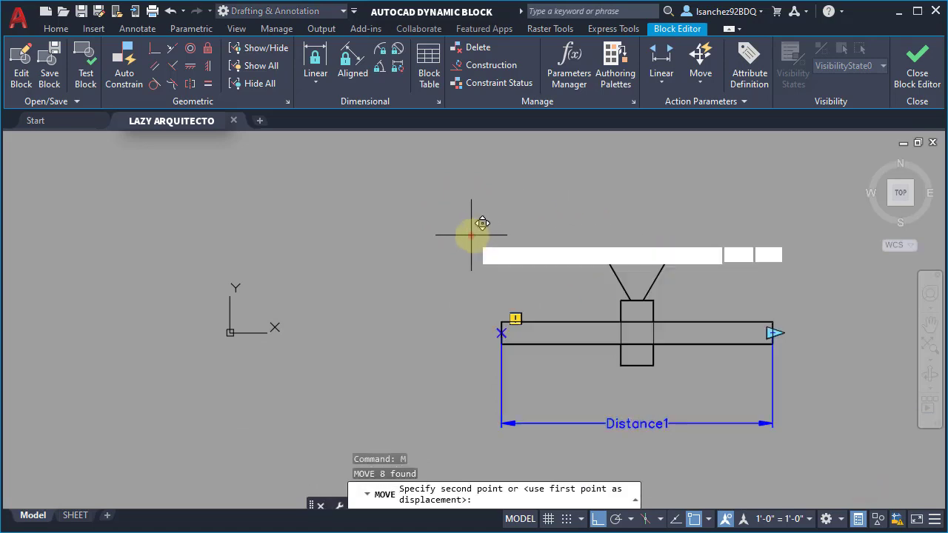
type("24")
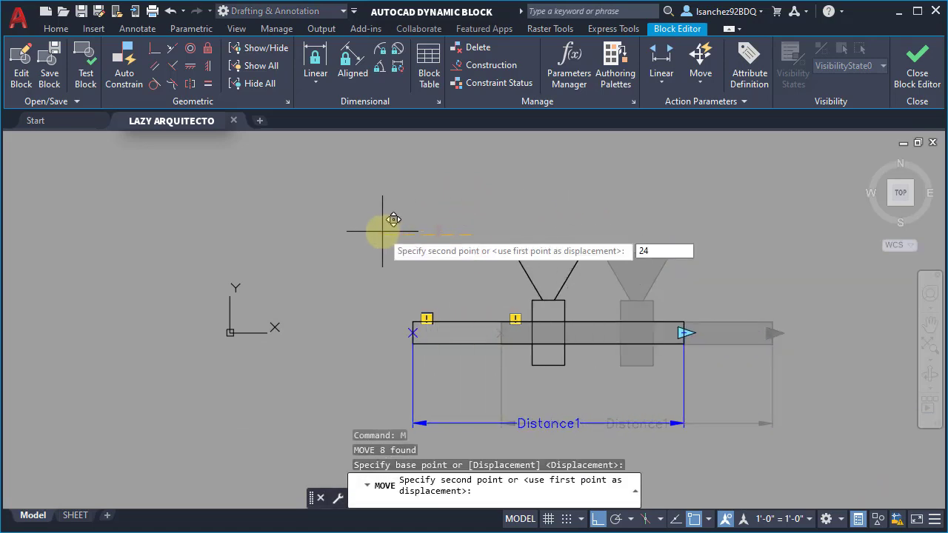
key("Return")
middle_click_drag(611, 197, 736, 170)
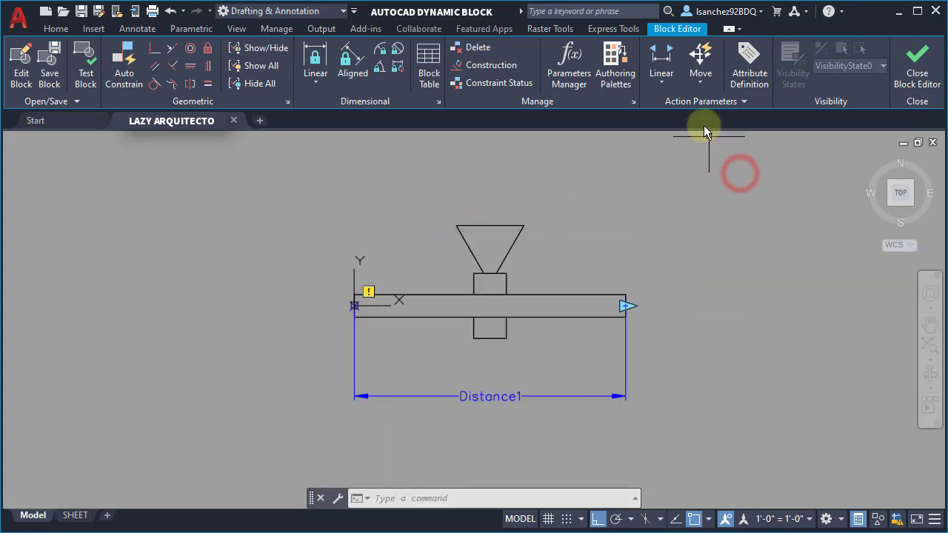
Add a stretch action on Distance1's end point, framing and selecting the bar's right end.
left_click(700, 87)
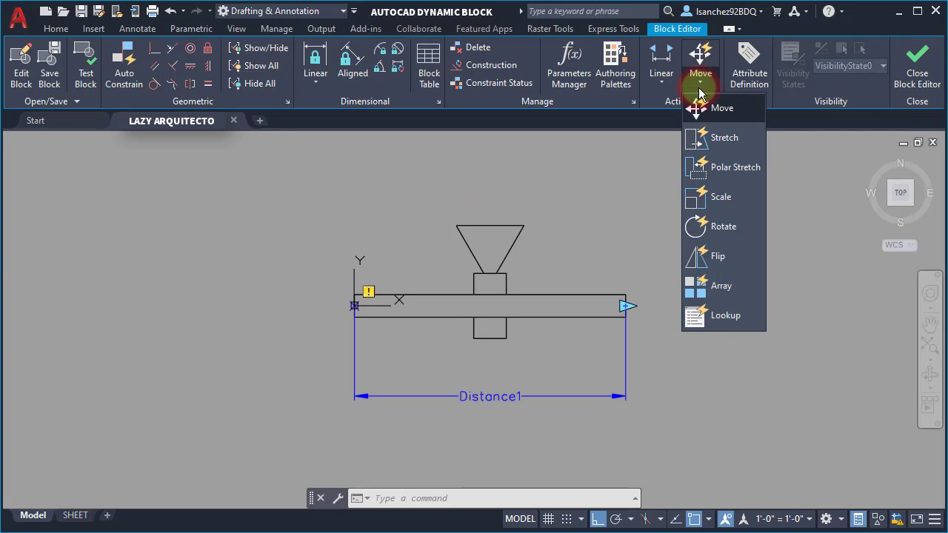
left_click(724, 139)
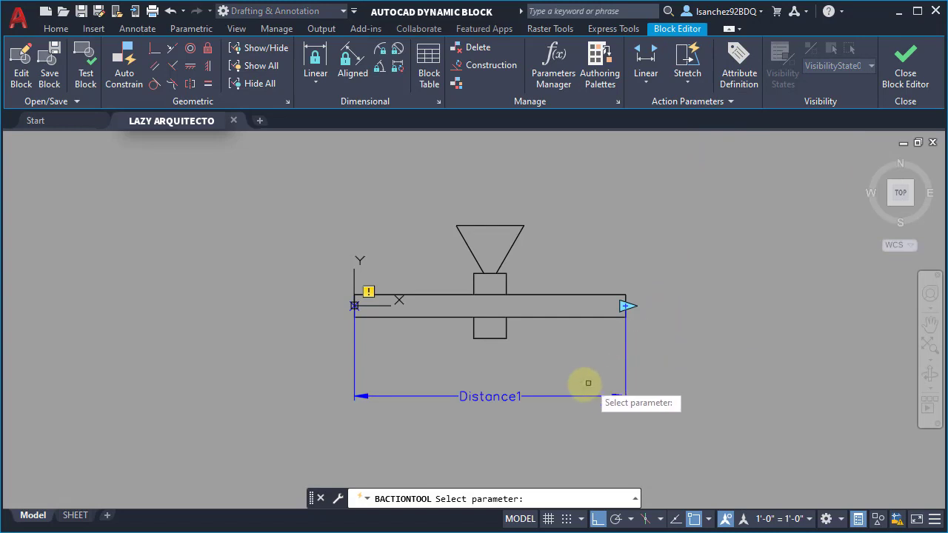
left_click(500, 397)
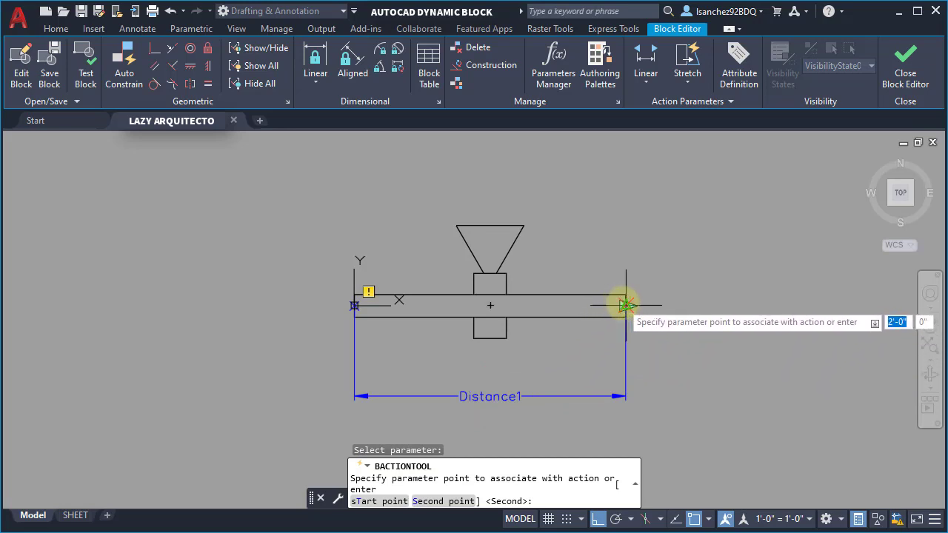
left_click(626, 305)
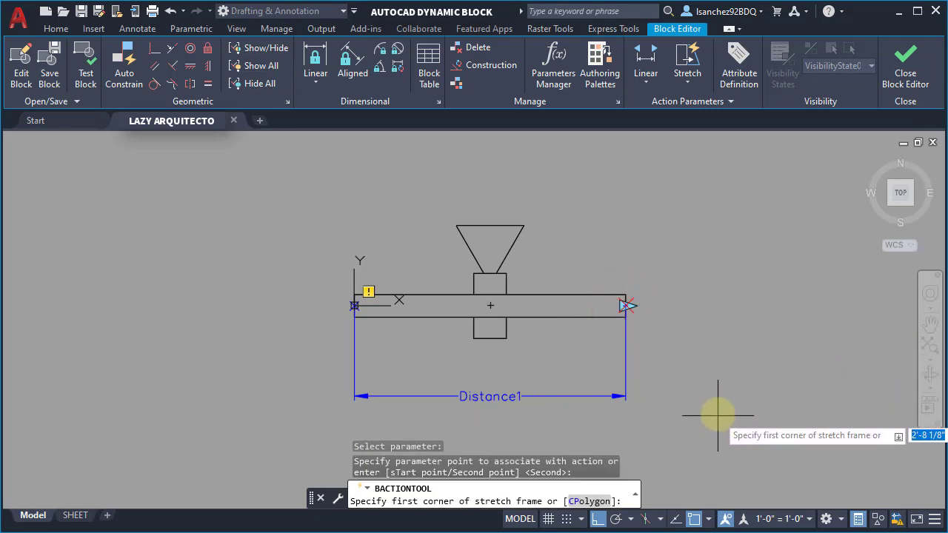
left_click(703, 375)
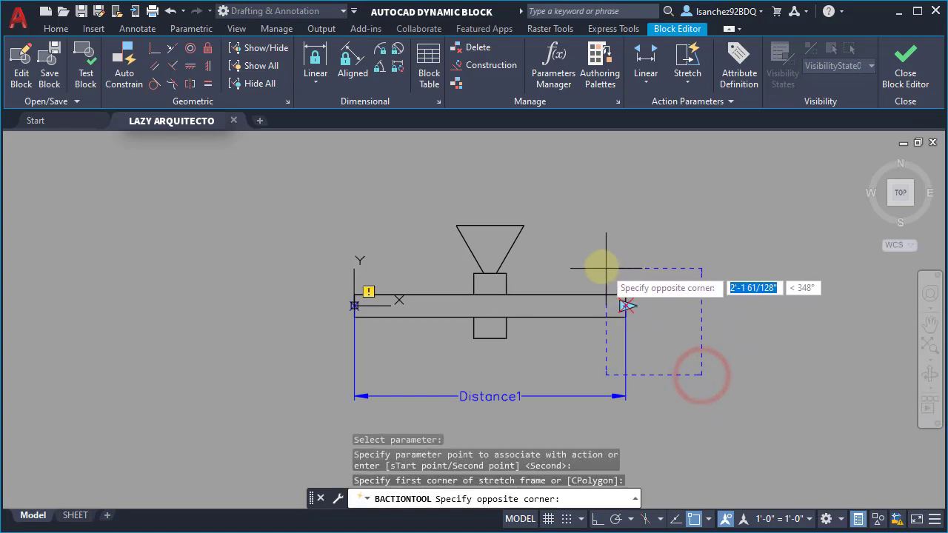
left_click(579, 254)
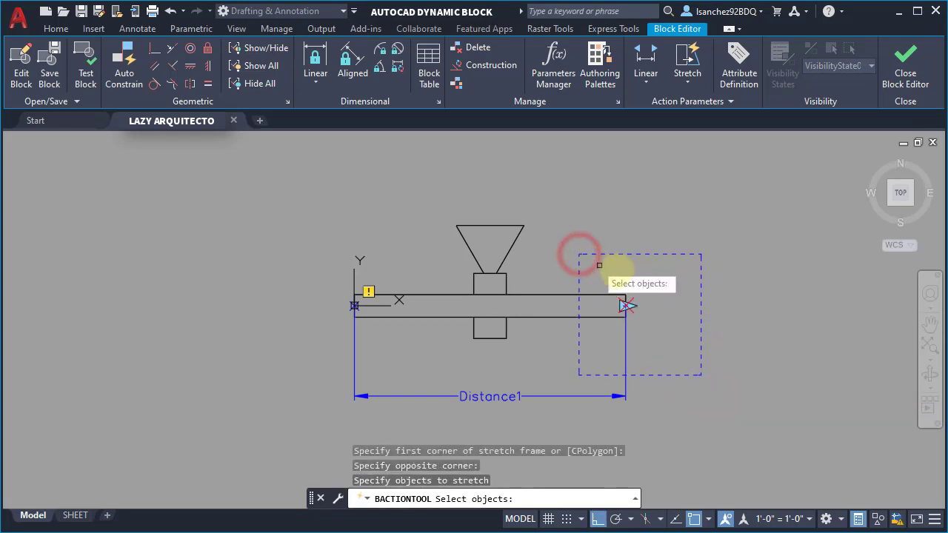
left_click(659, 349)
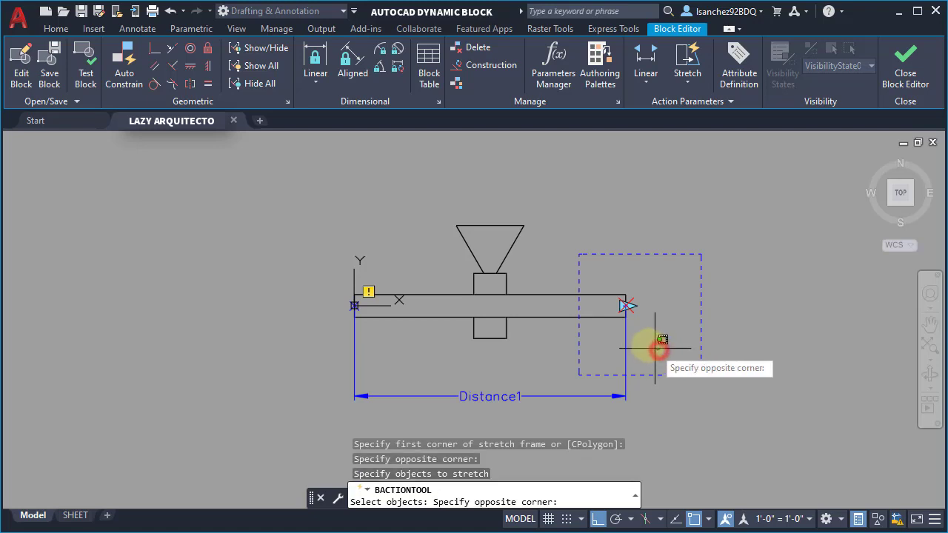
left_click(602, 272)
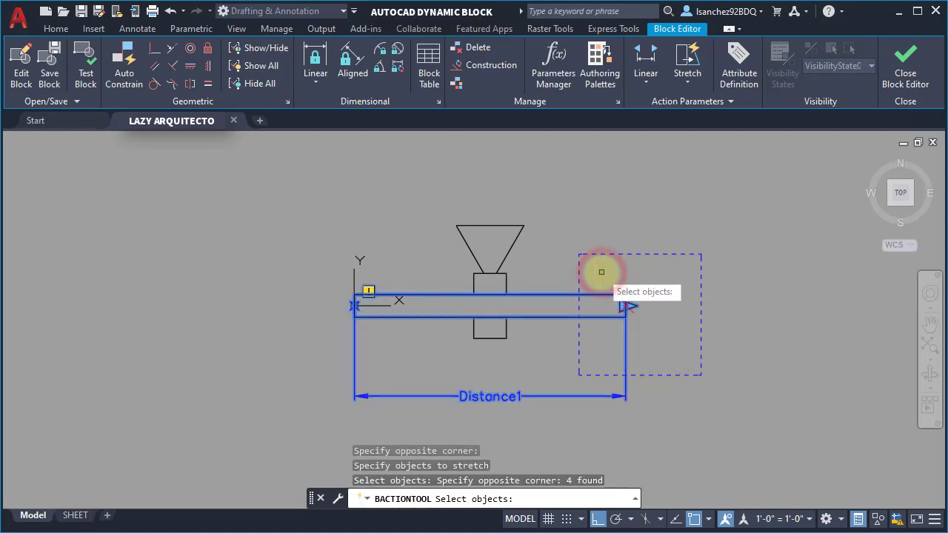
key("Return")
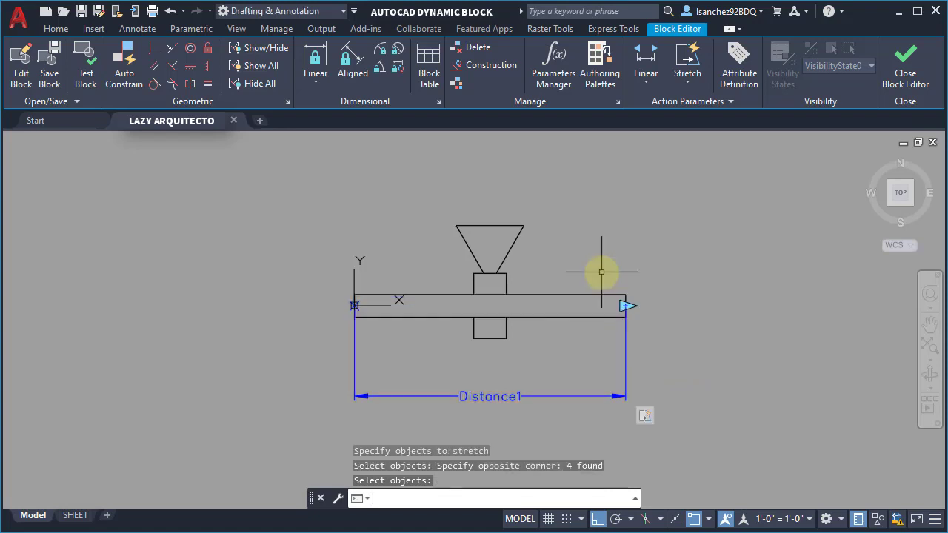
Add an array action on Distance1 repeating the fixture's funnel and stem every 24 units.
left_click(691, 86)
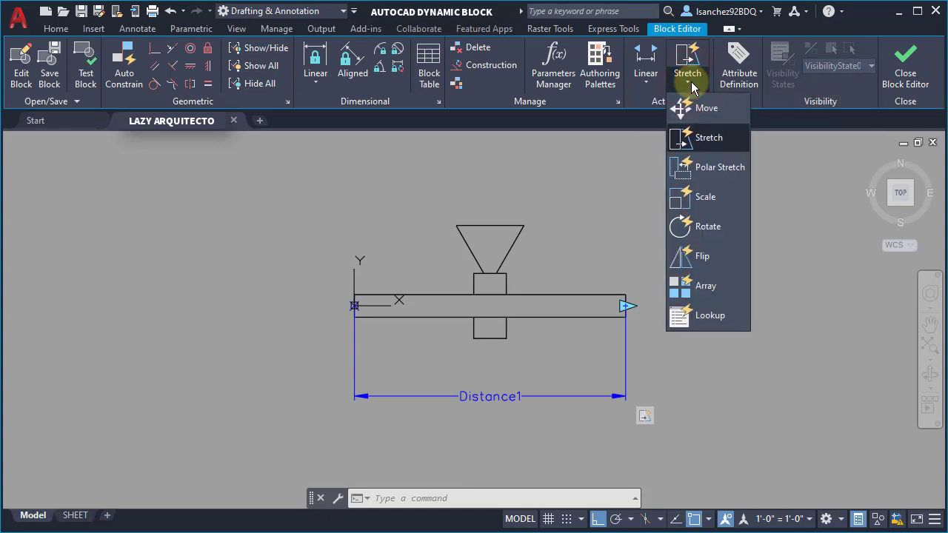
left_click(703, 287)
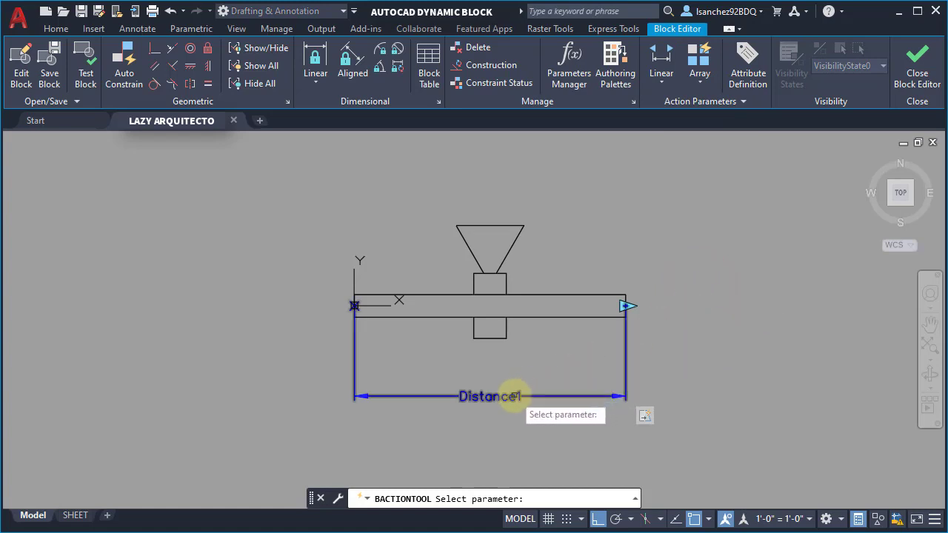
left_click(514, 397)
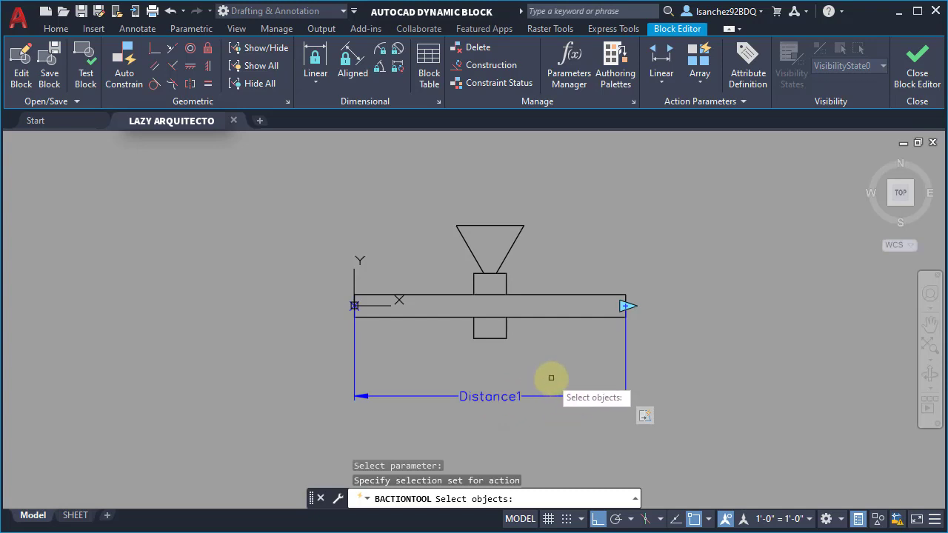
left_click(446, 199)
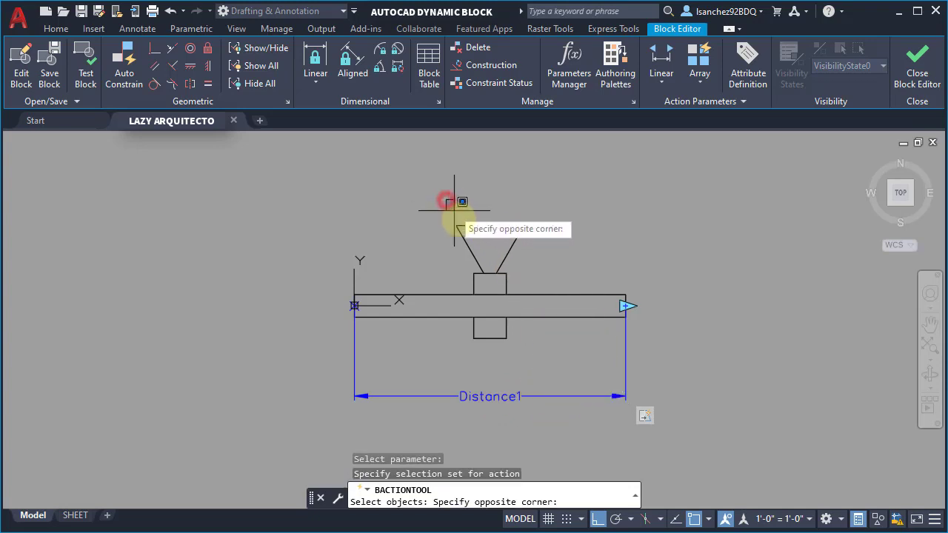
left_click(547, 362)
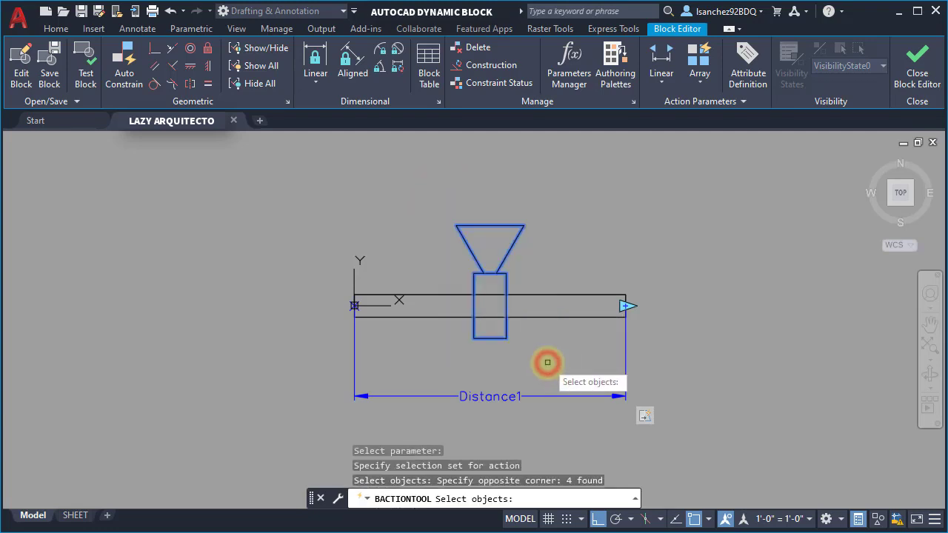
key("Return")
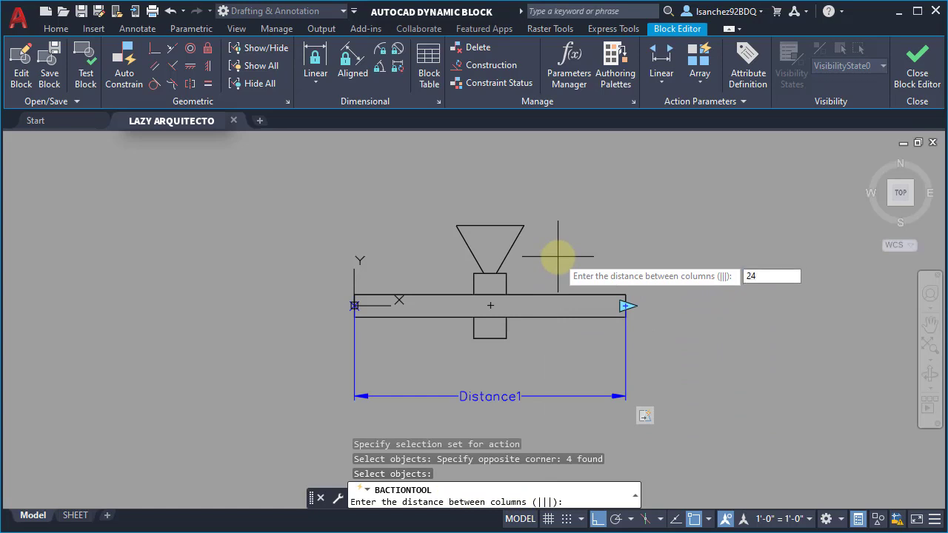
key("Return")
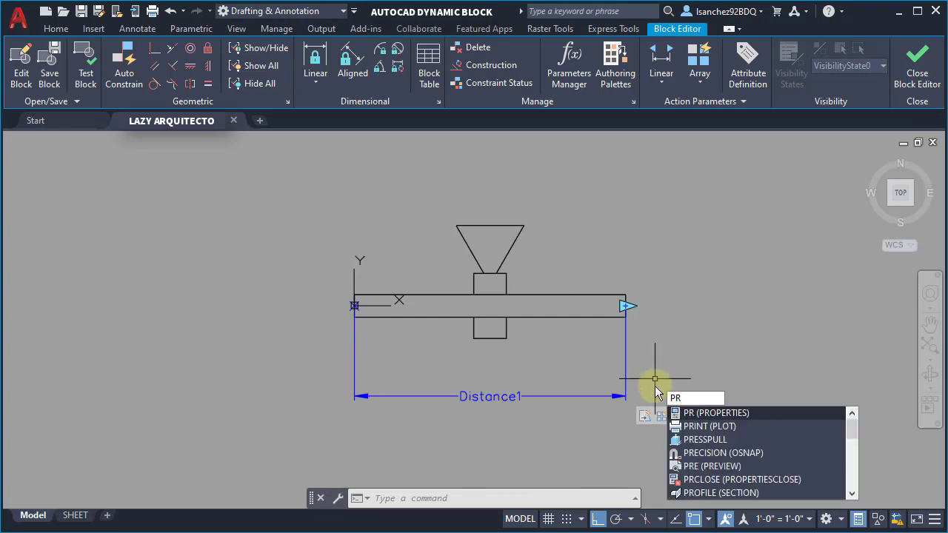
key("Return")
Give Distance1 Increment type with 2'-0" increment and minimum, then close the Block Editor.
left_click(540, 417)
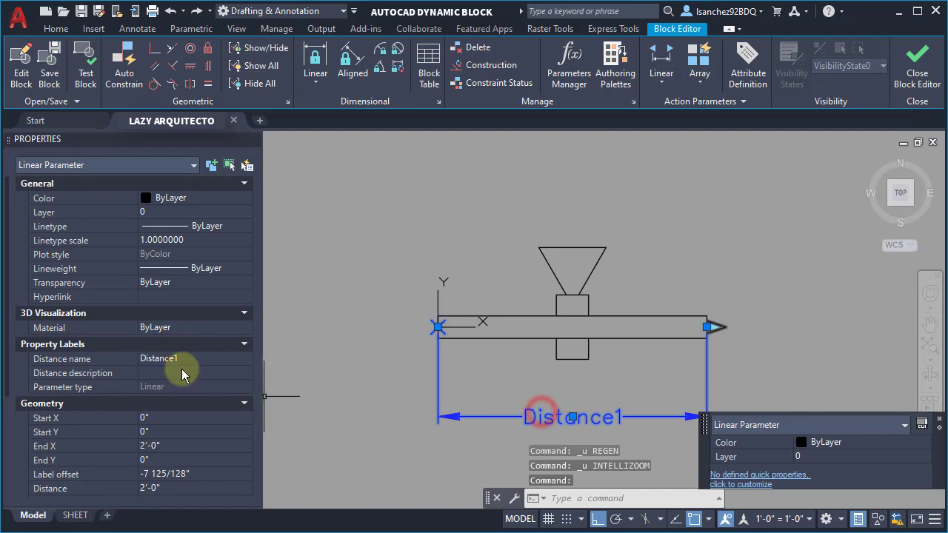
scroll(152, 372, "down", 2)
left_click(166, 391)
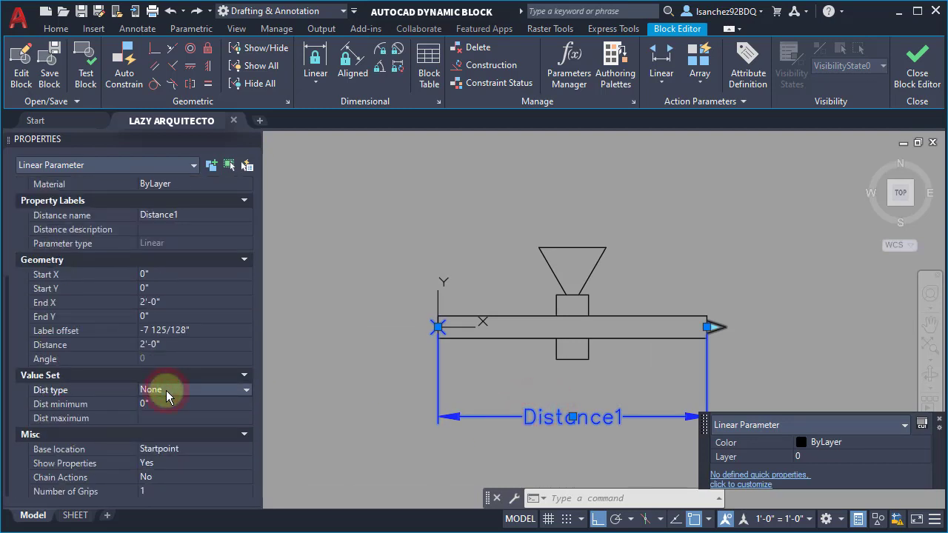
left_click(166, 390)
left_click(159, 417)
left_click(178, 404)
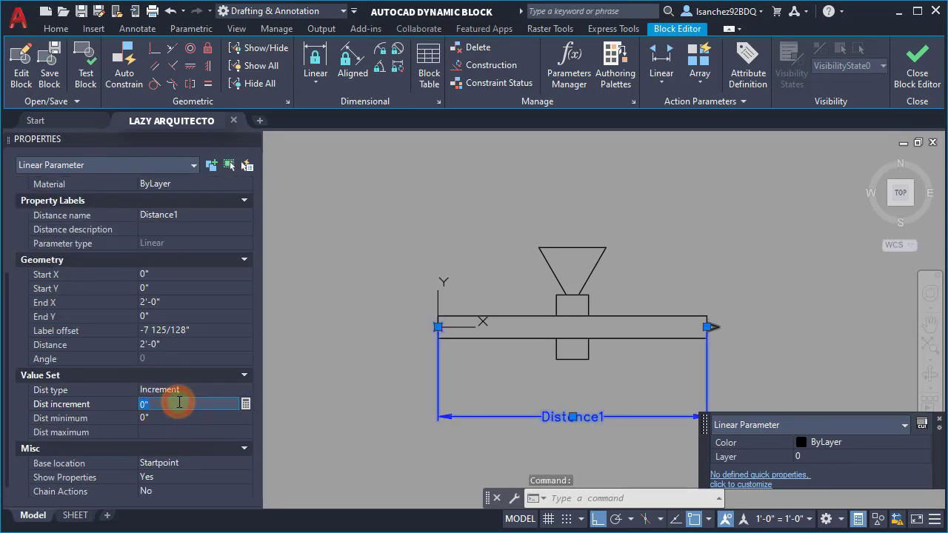
left_click(179, 417)
key("Tab")
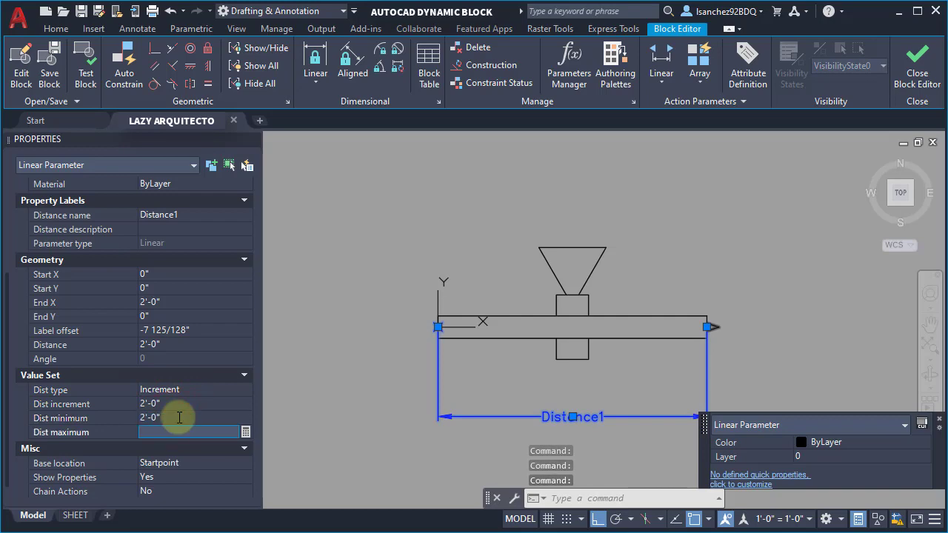
mouse_move(403, 370)
middle_mouse_down()
mouse_move(360, 271)
mouse_move(381, 318)
middle_mouse_up()
scroll(652, 318, "down", 2)
middle_click_drag(667, 317, 531, 360)
left_click(915, 61)
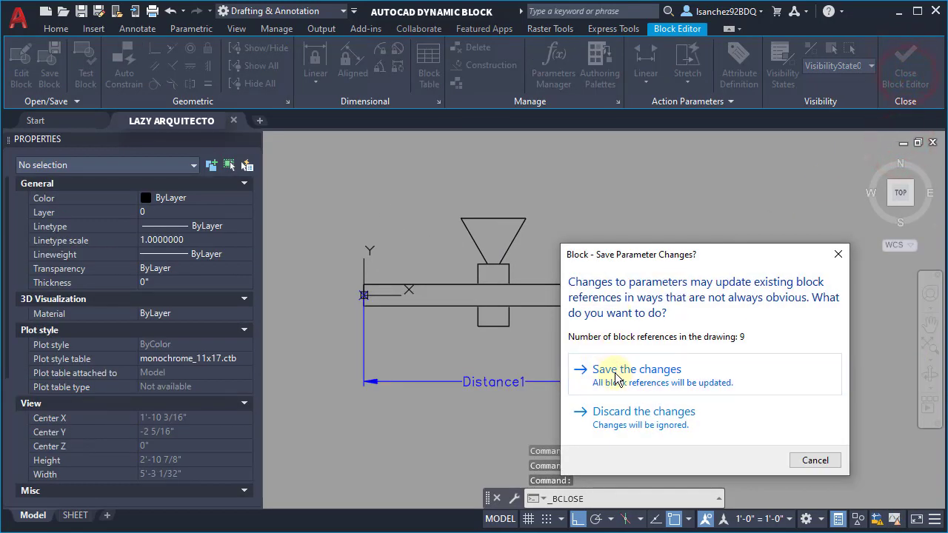
Save the block changes, regenerate, and stretch the placed block to 6'-0" with three fixtures.
left_click(617, 375)
scroll(255, 330, "up", 4)
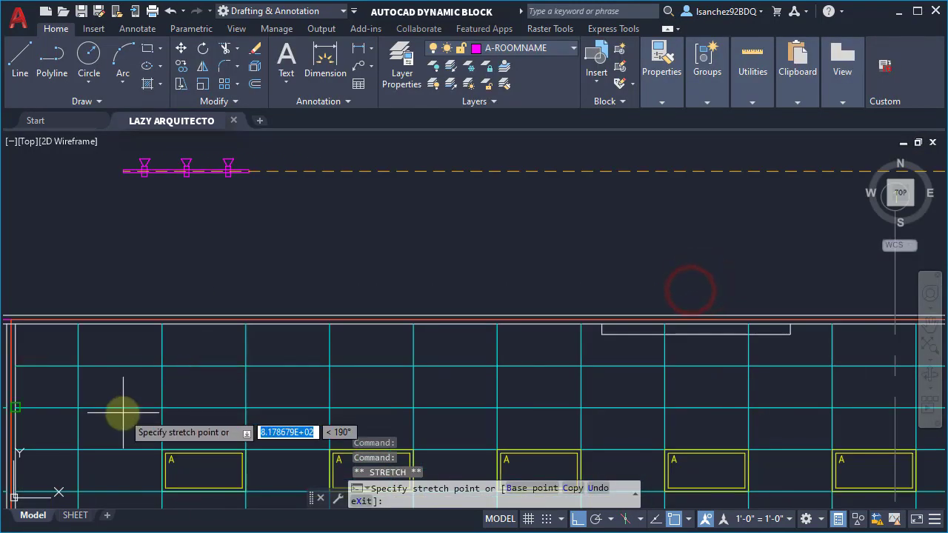
key("F8")
key("Escape")
scroll(181, 421, "up", 5)
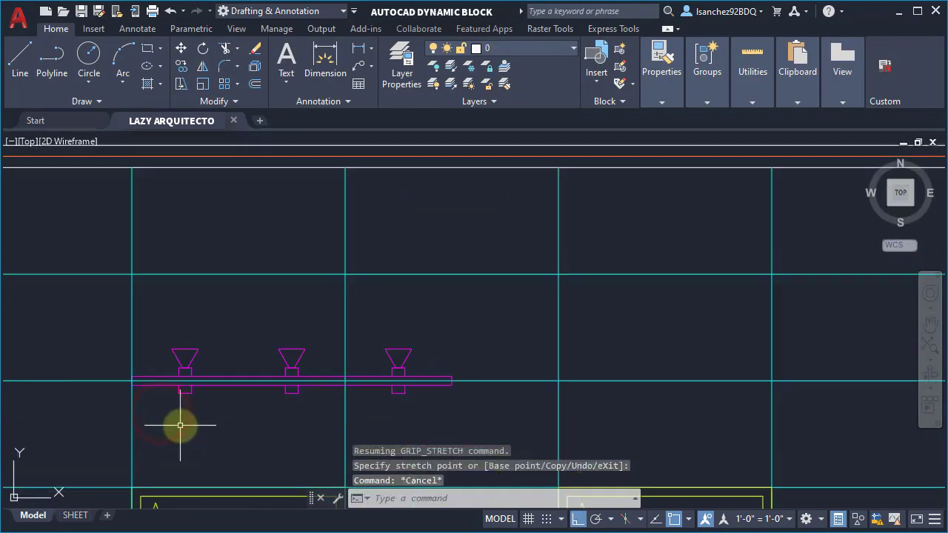
type("RE")
key("Return")
left_click(189, 368)
scroll(180, 388, "down", 2)
left_click(272, 392)
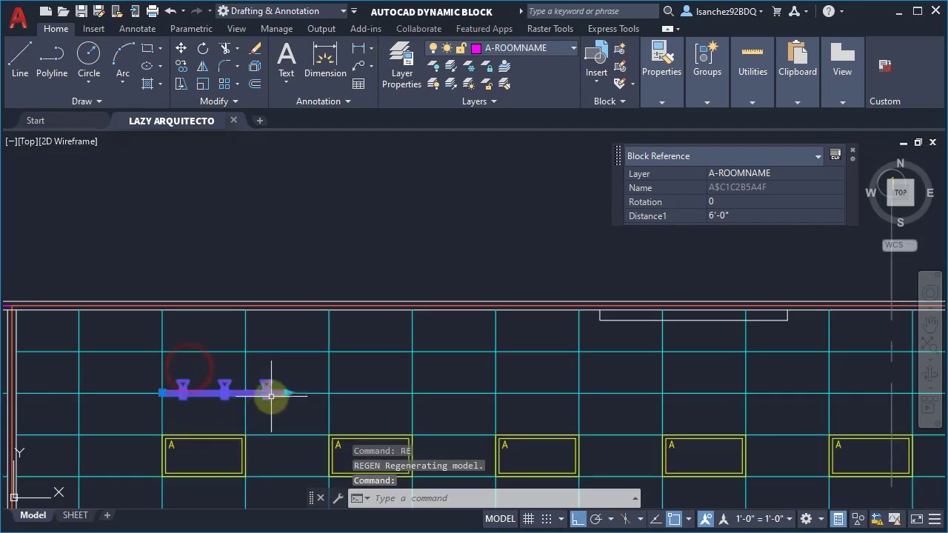